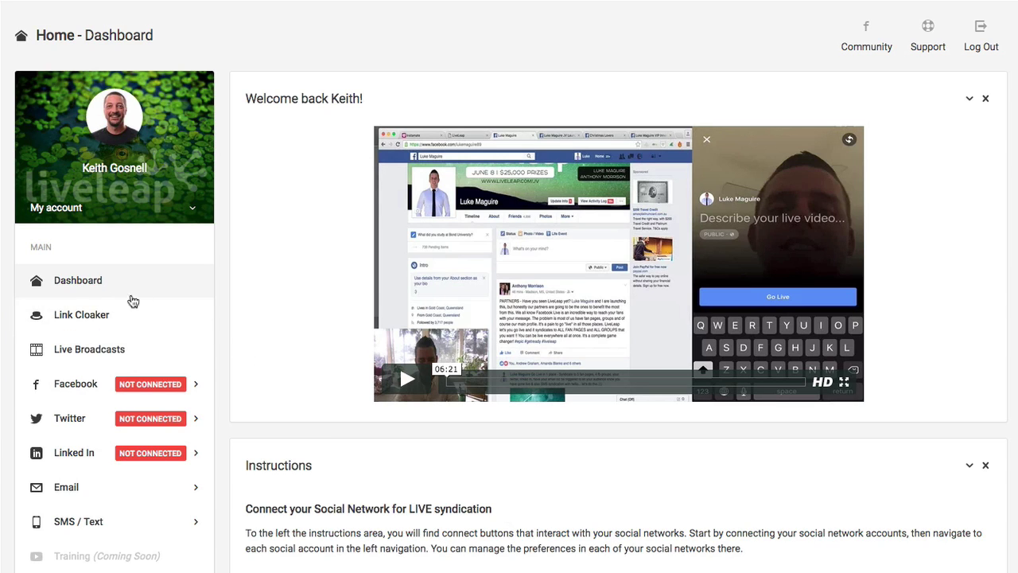
# Step: Open Live Broadcasts to check the broadcast history, which shows no live broadcasts yet
pyautogui.click(89, 350)
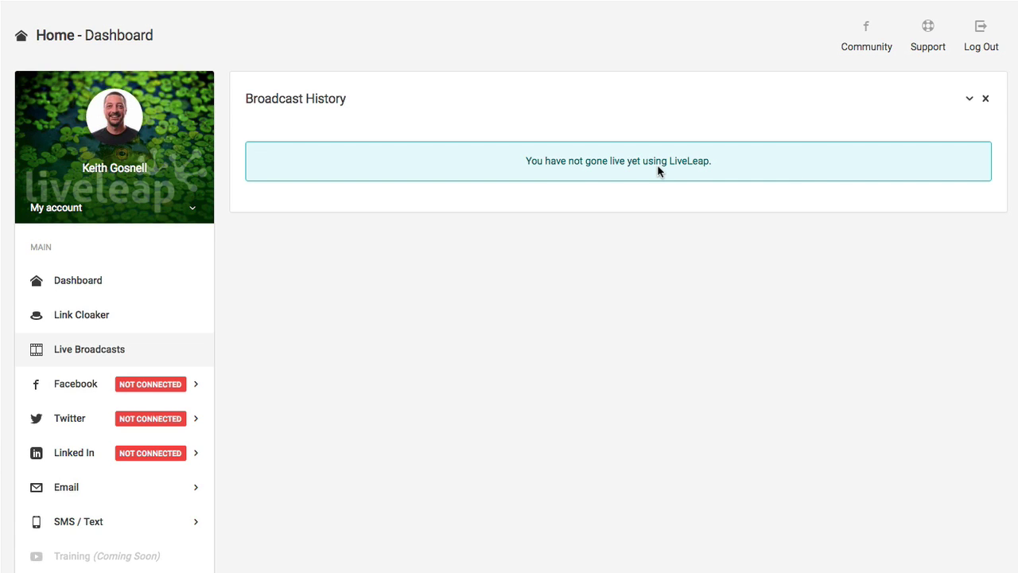
pyautogui.click(99, 318)
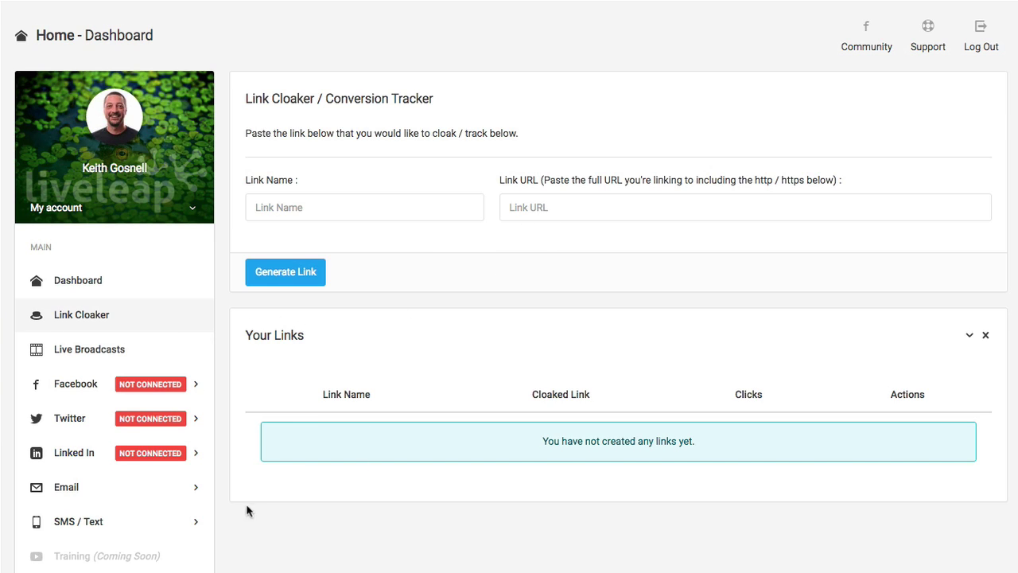
# Step: Open the SendGrid Connection Settings page under Email
pyautogui.click(146, 495)
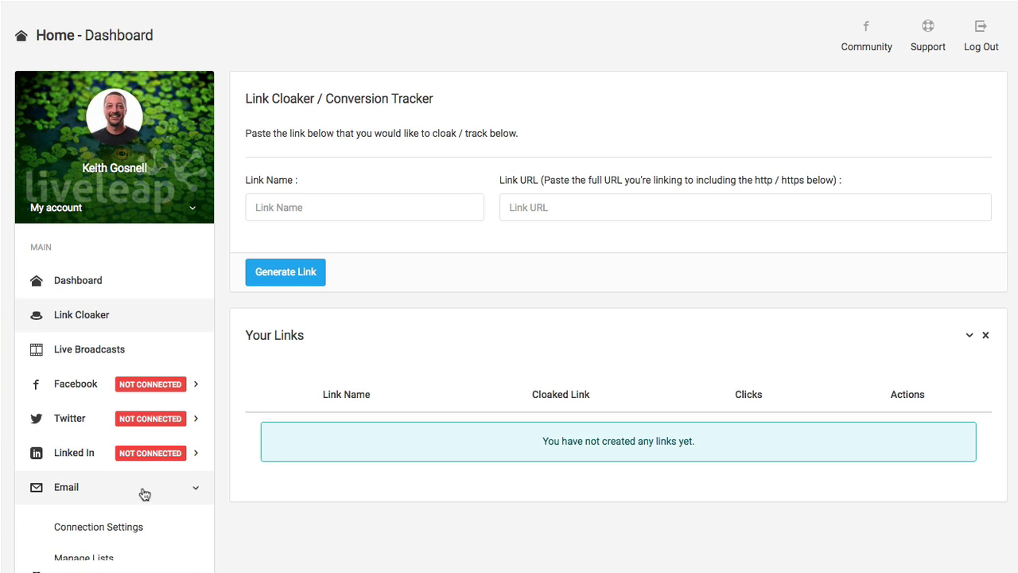
pyautogui.click(109, 537)
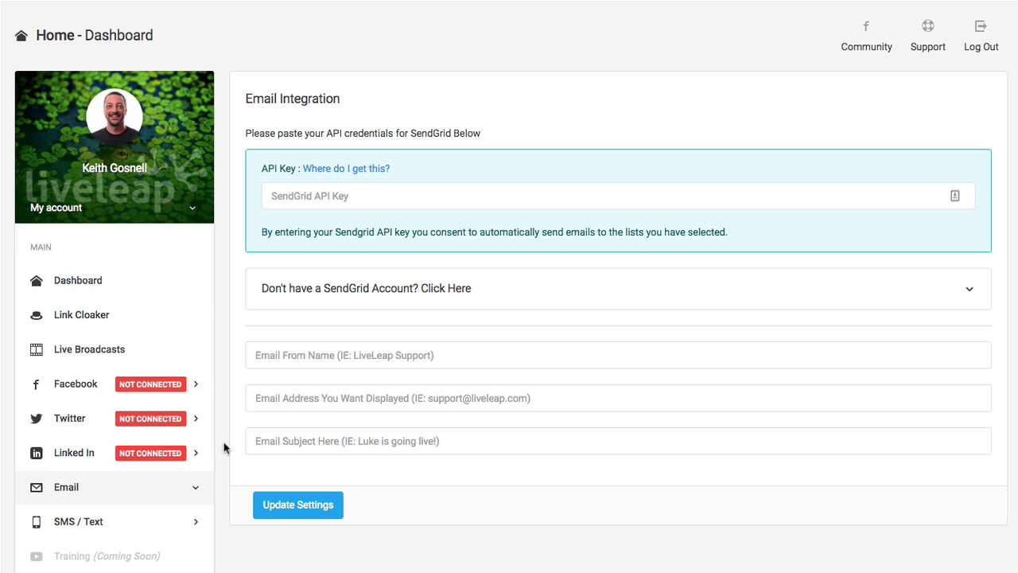
# Step: Open Email's Manage Lists page for uploading a .csv email list
pyautogui.click(196, 494)
pyautogui.click(144, 563)
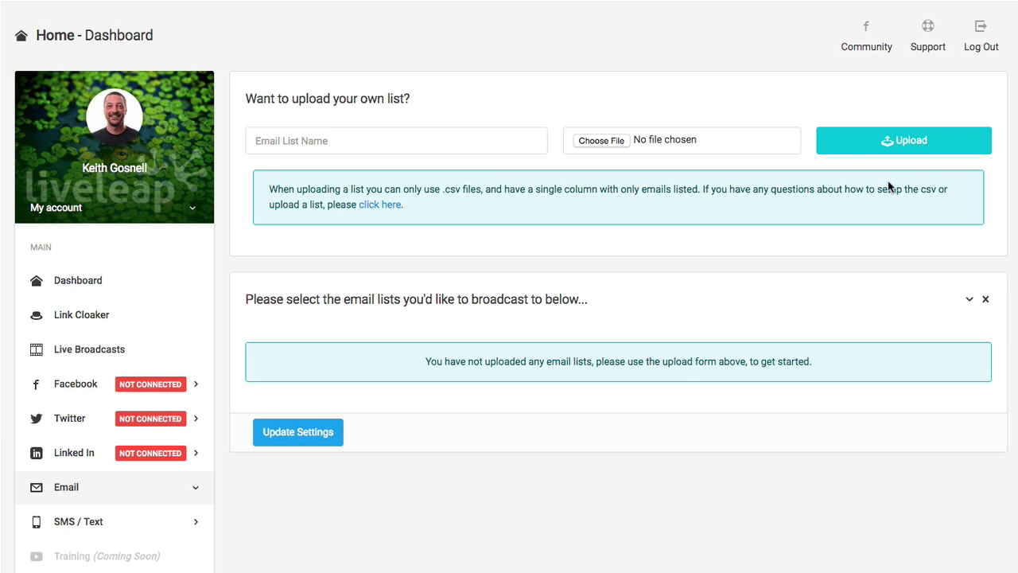
# Step: Open the Twilio Connection Settings page under SMS / Text
pyautogui.click(131, 519)
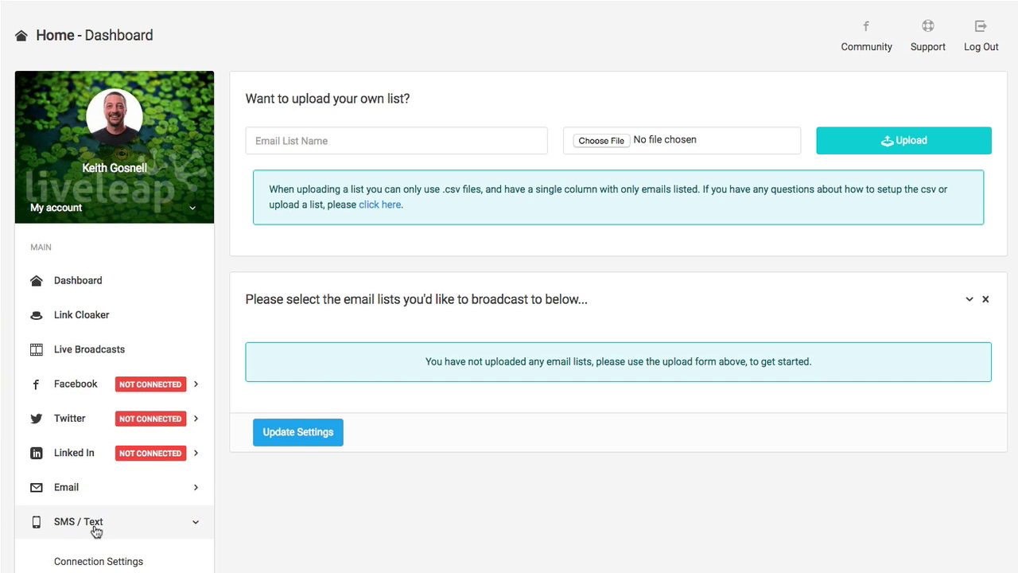
pyautogui.click(102, 561)
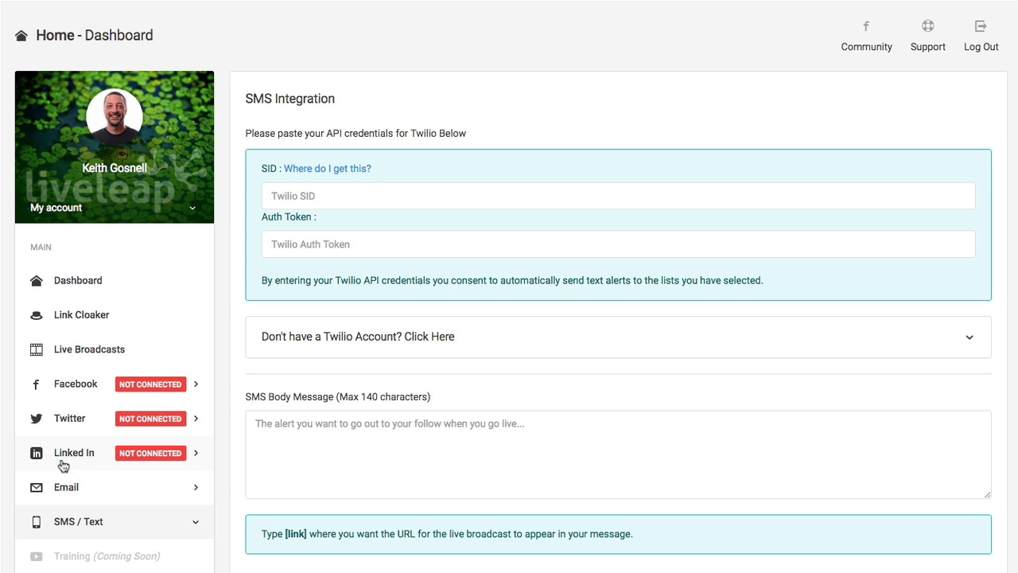
# Step: Connect Facebook by agreeing to LiveLeap's sharing permissions, then view its Groups and Pages selections
pyautogui.click(101, 393)
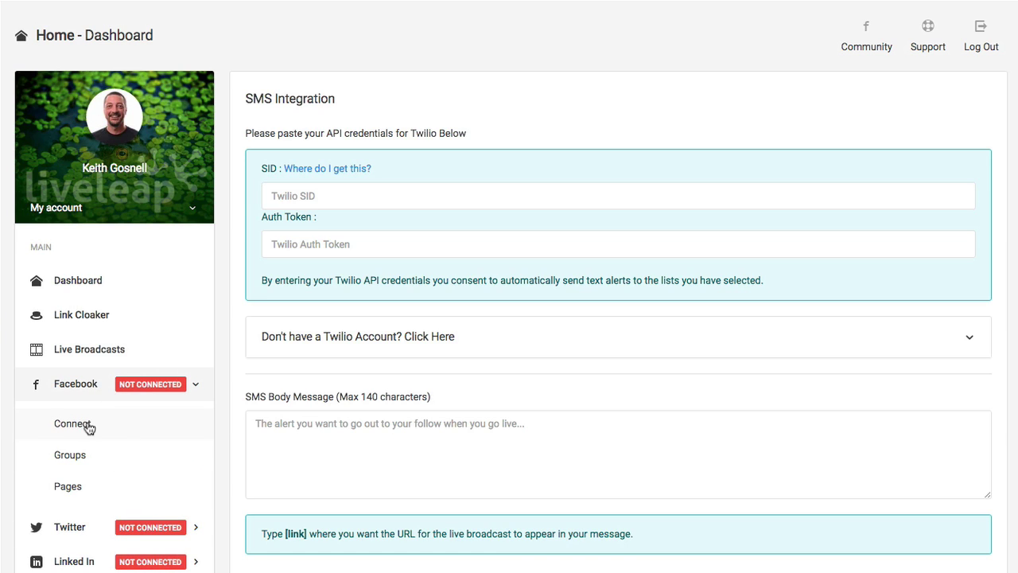
pyautogui.click(84, 428)
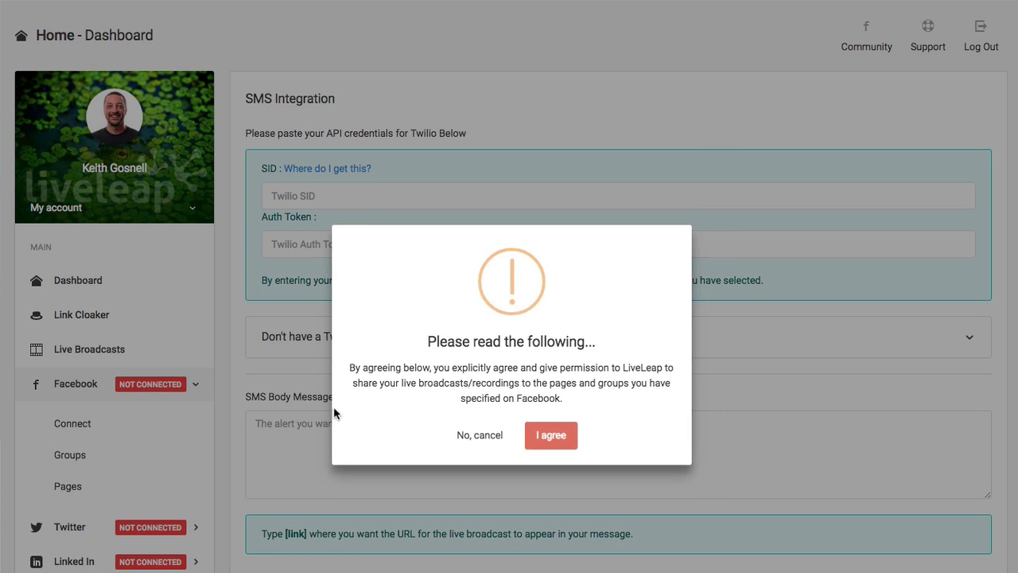
pyautogui.click(551, 436)
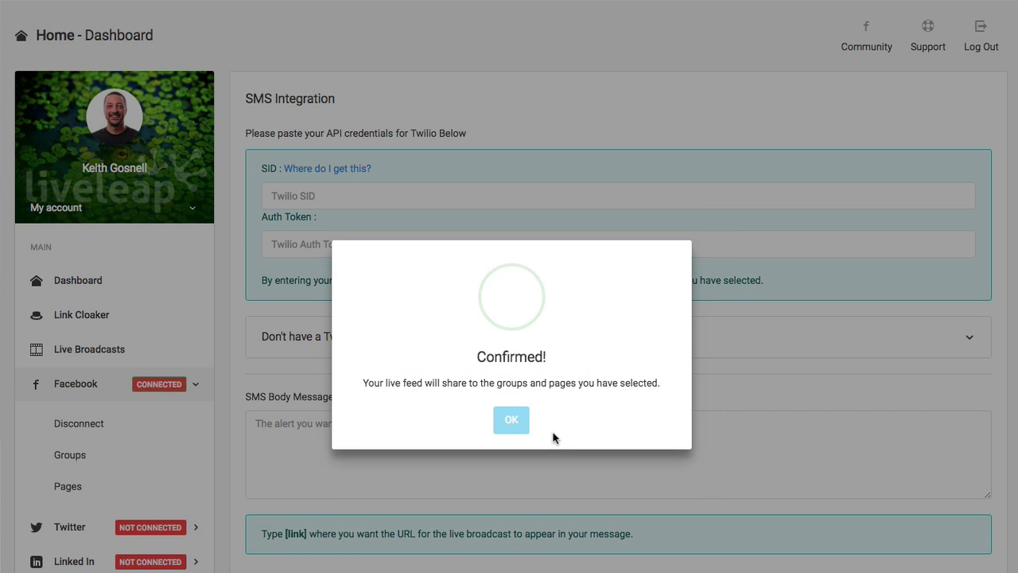
pyautogui.click(509, 420)
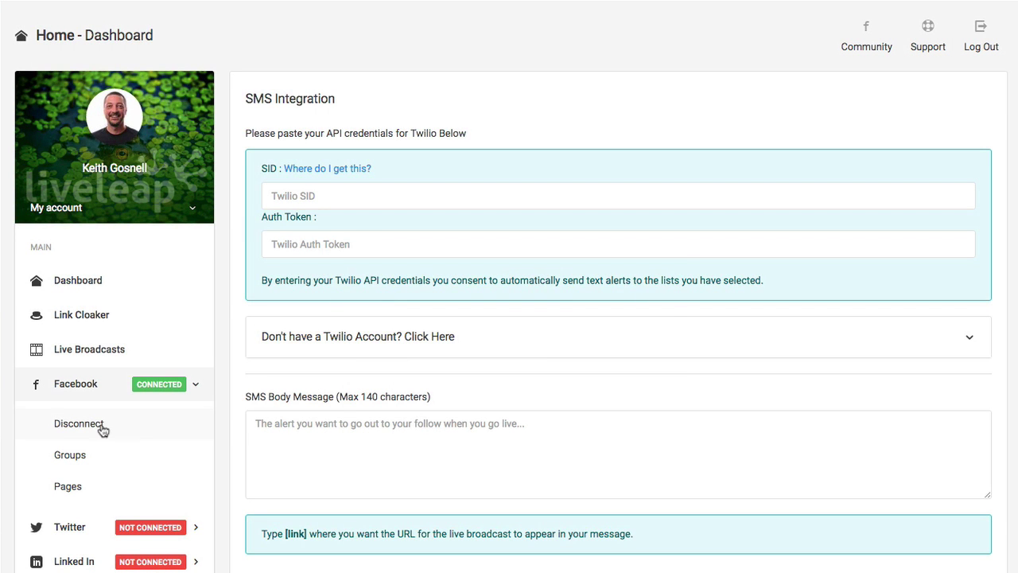
pyautogui.click(105, 465)
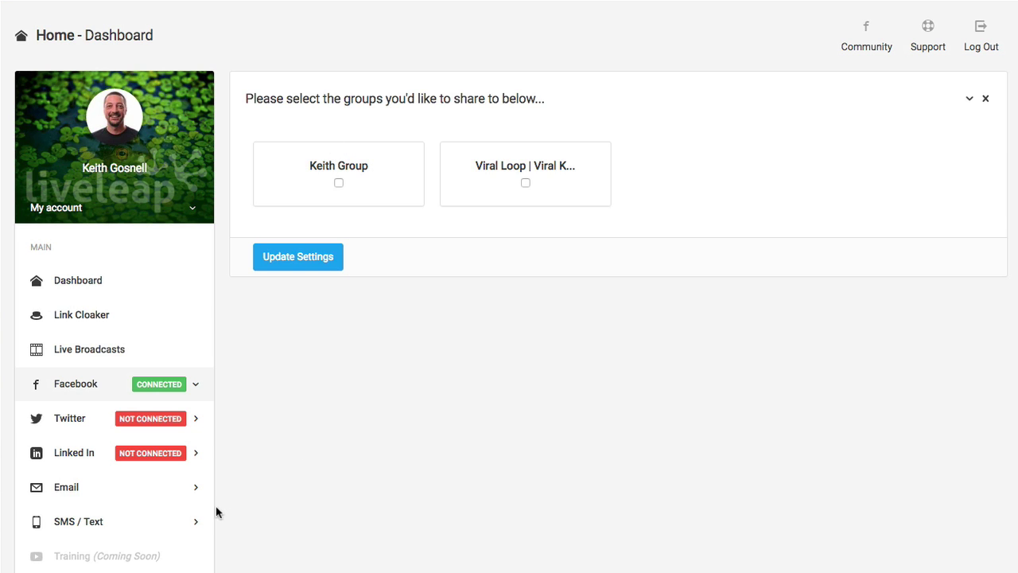
pyautogui.click(195, 386)
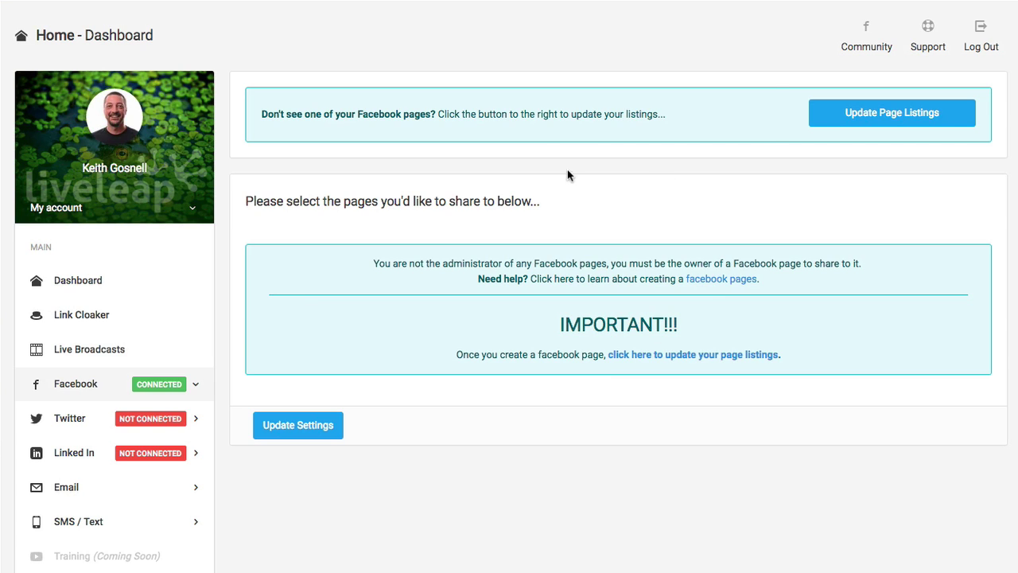
# Step: Refresh the Facebook page listings to show two pages, then start connecting Twitter
pyautogui.click(857, 118)
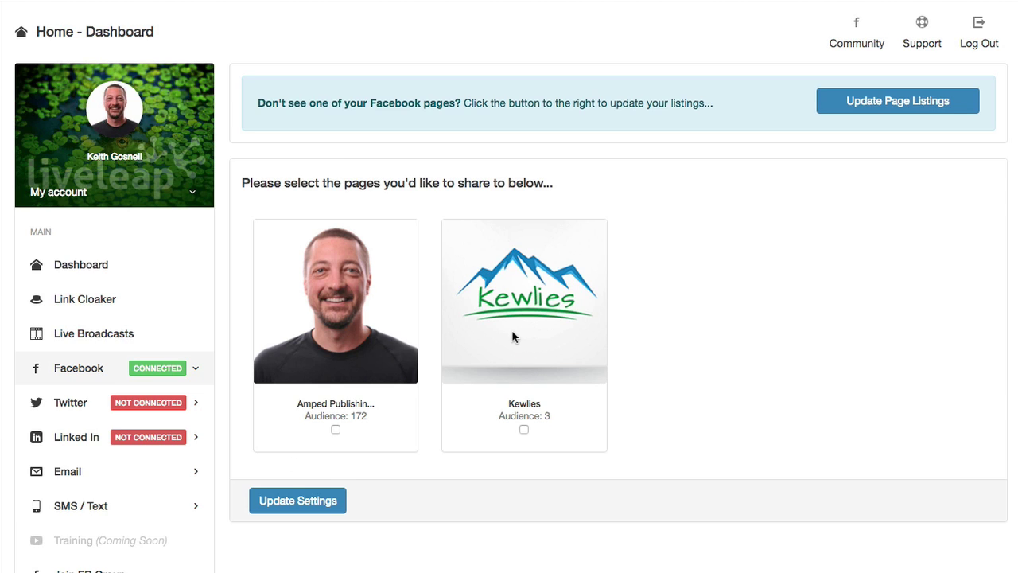
pyautogui.click(199, 374)
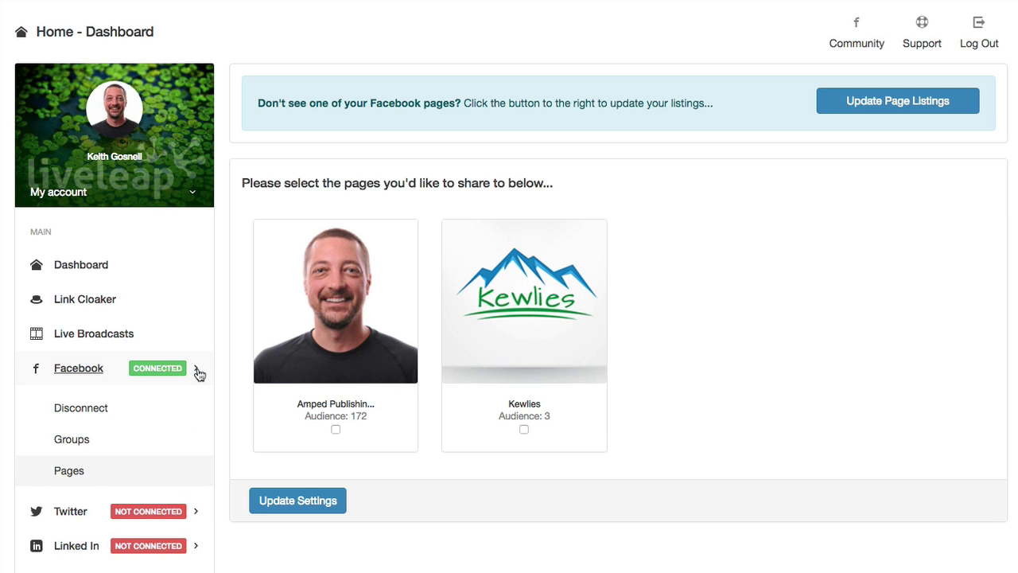
pyautogui.click(197, 370)
pyautogui.click(167, 409)
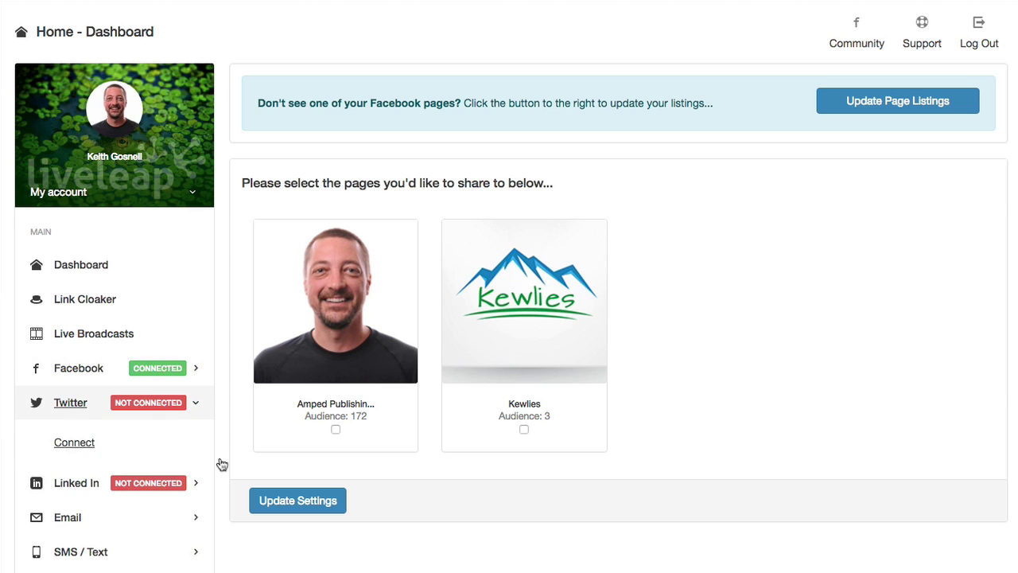
pyautogui.click(74, 448)
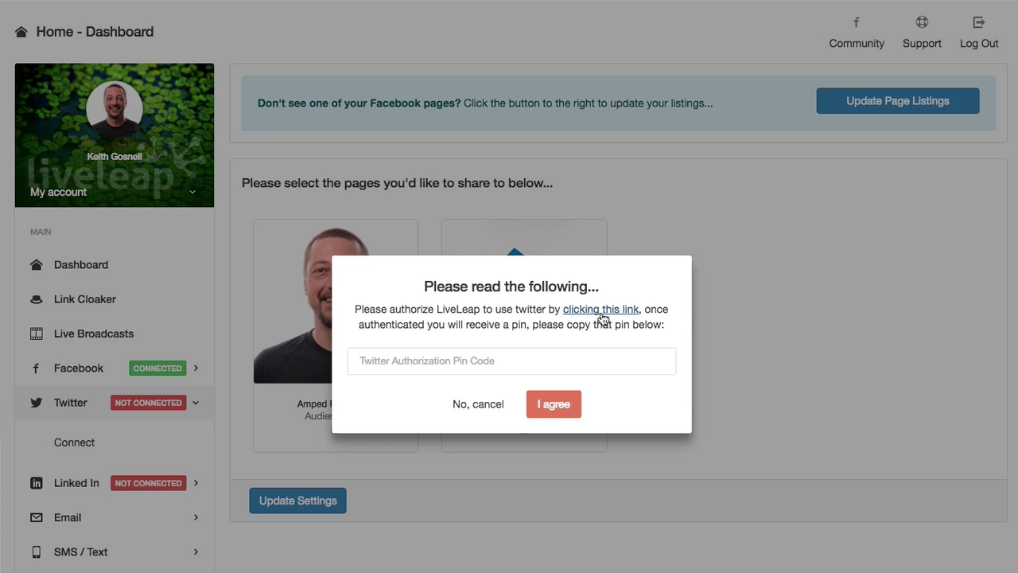
# Step: Authorize LiveLeap on Twitter, paste the copied PIN into LiveLeap and agree to connect
pyautogui.click(601, 310)
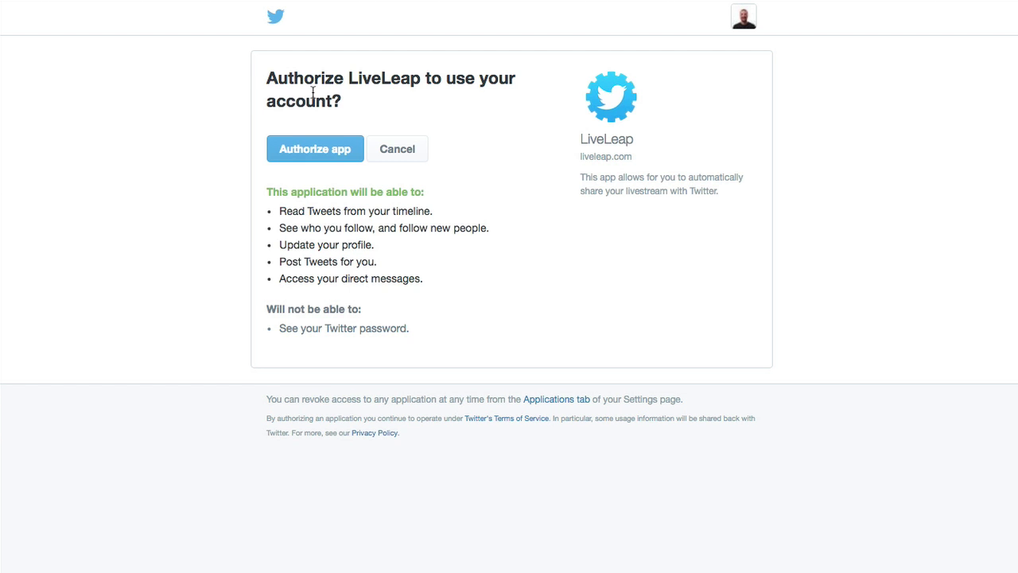
pyautogui.click(313, 149)
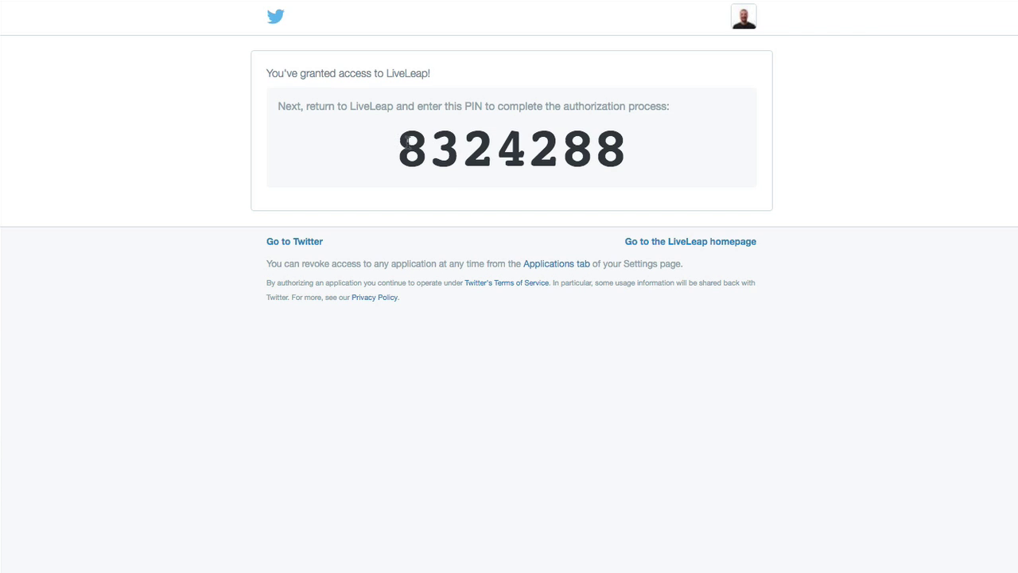
pyautogui.moveTo(408, 143); pyautogui.dragTo(653, 147)
pyautogui.hotkey('ctrl', 'c')
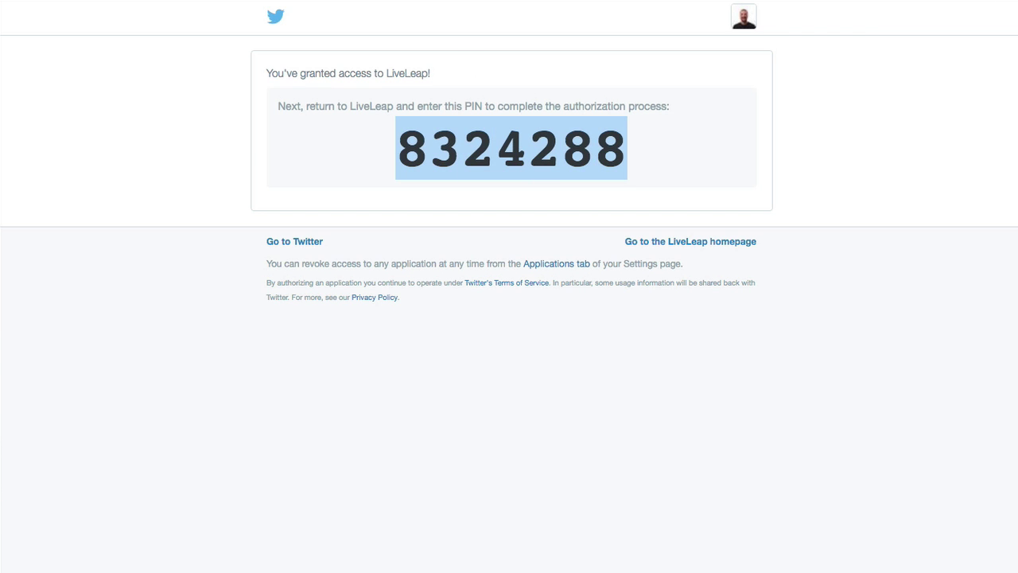
pyautogui.click(357, 0)
pyautogui.click(461, 357)
pyautogui.hotkey('ctrl', 'v')
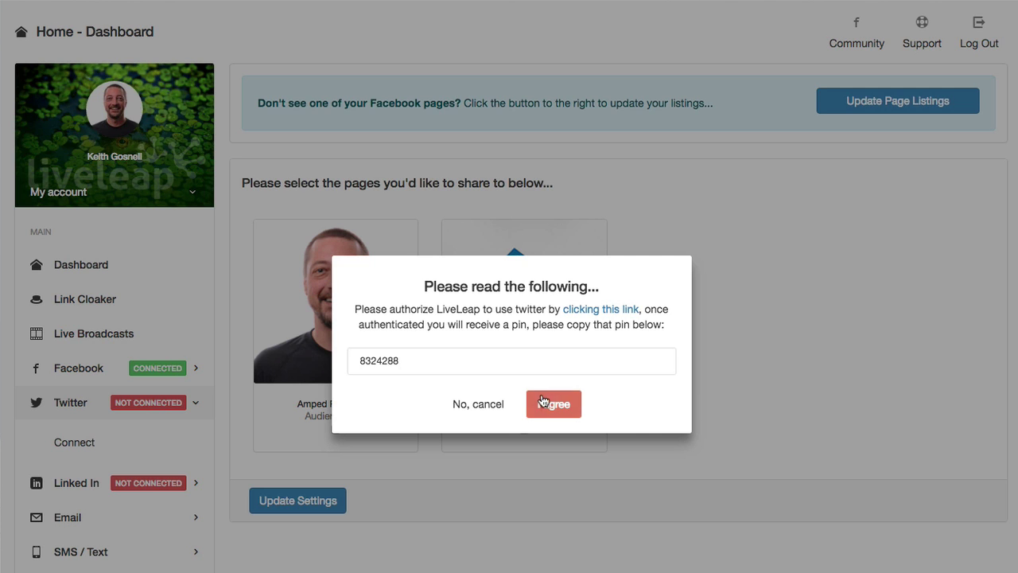
pyautogui.click(544, 404)
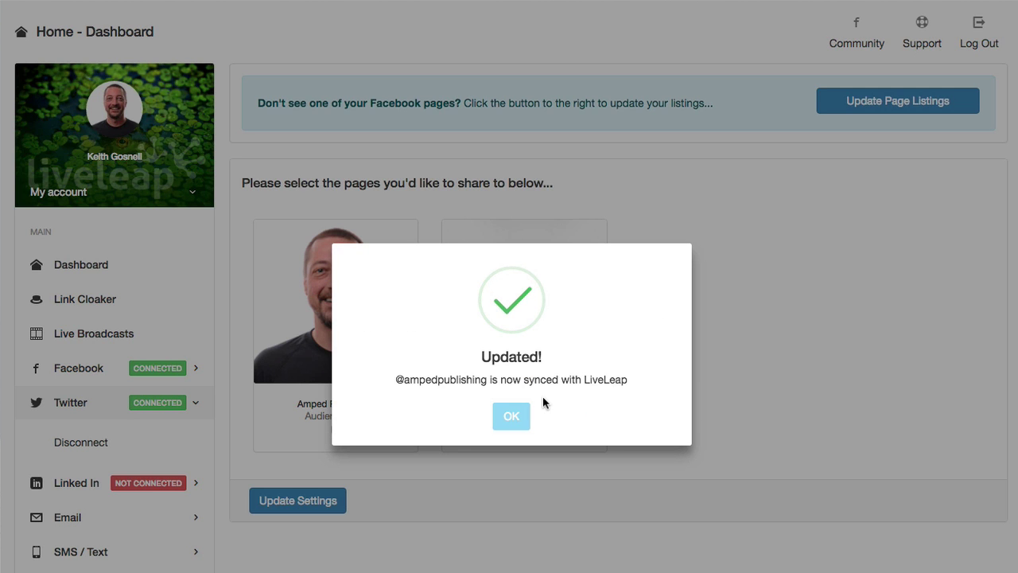
pyautogui.click(517, 416)
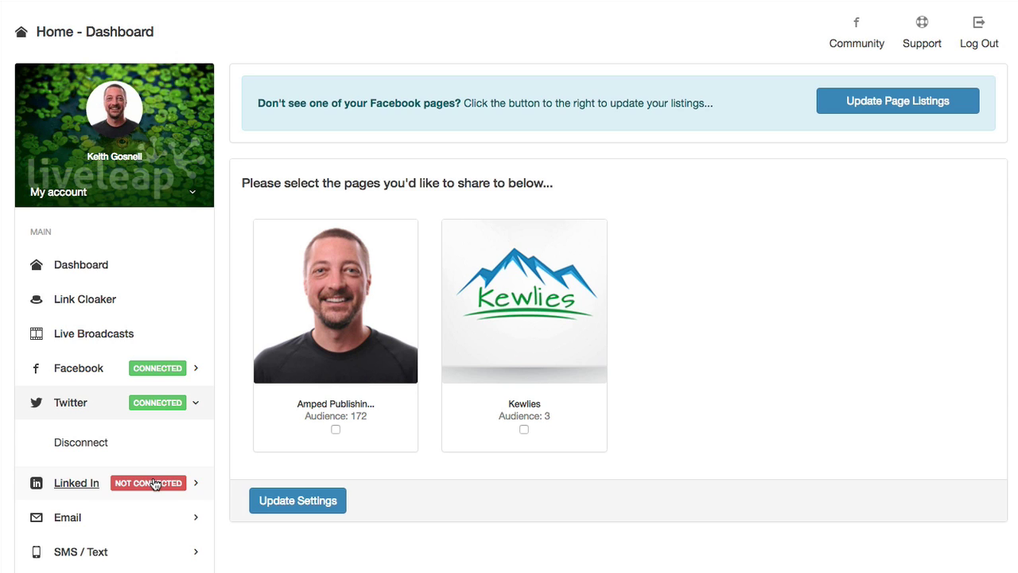
# Step: Expand the Linked In entry in the sidebar to reveal its Connect option
pyautogui.click(152, 483)
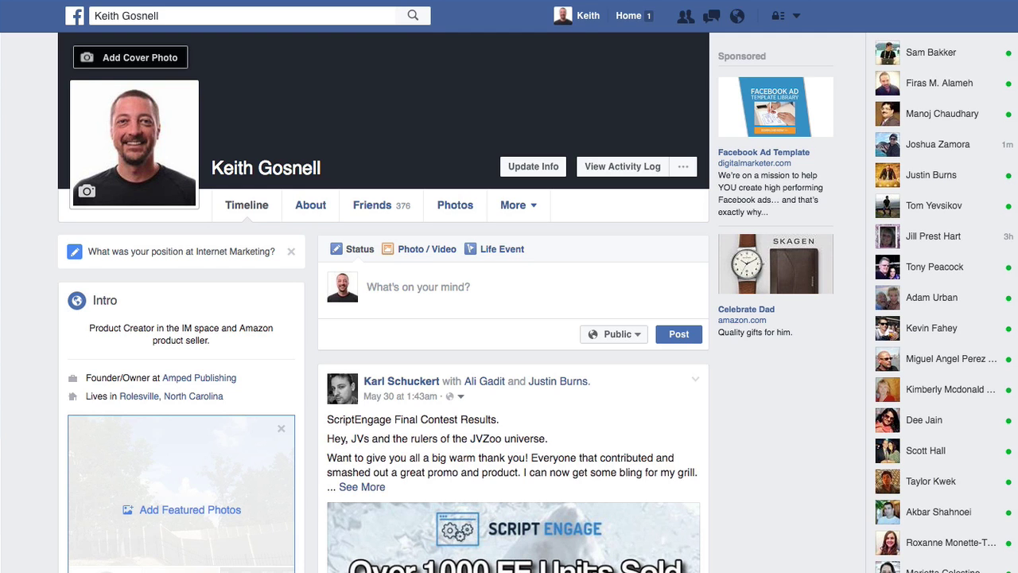
# Step: Reload the Facebook profile and scroll down to the new 'Live Leap Demo' live post
pyautogui.click(583, 20)
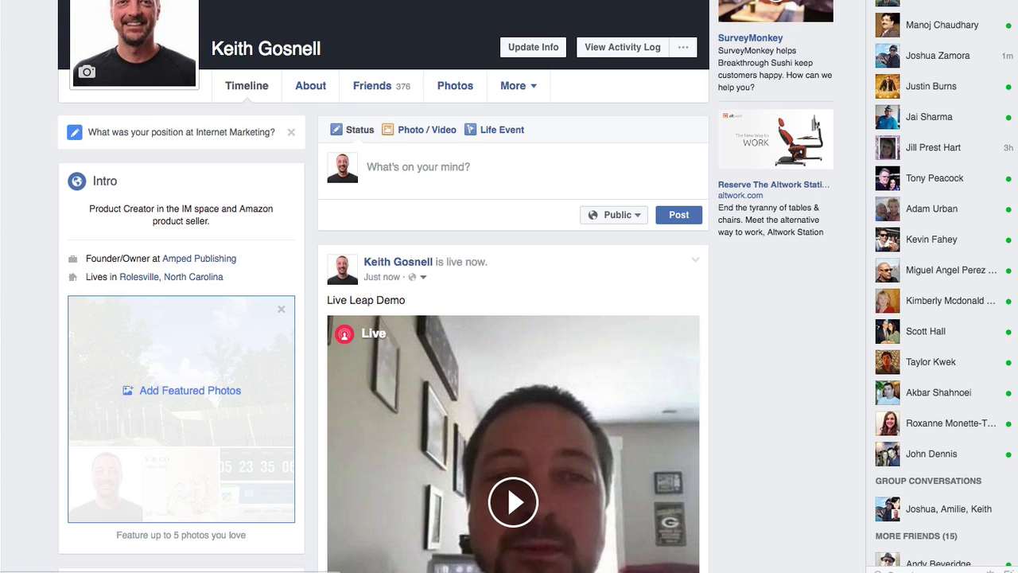
pyautogui.scroll(-1, 485, 9)
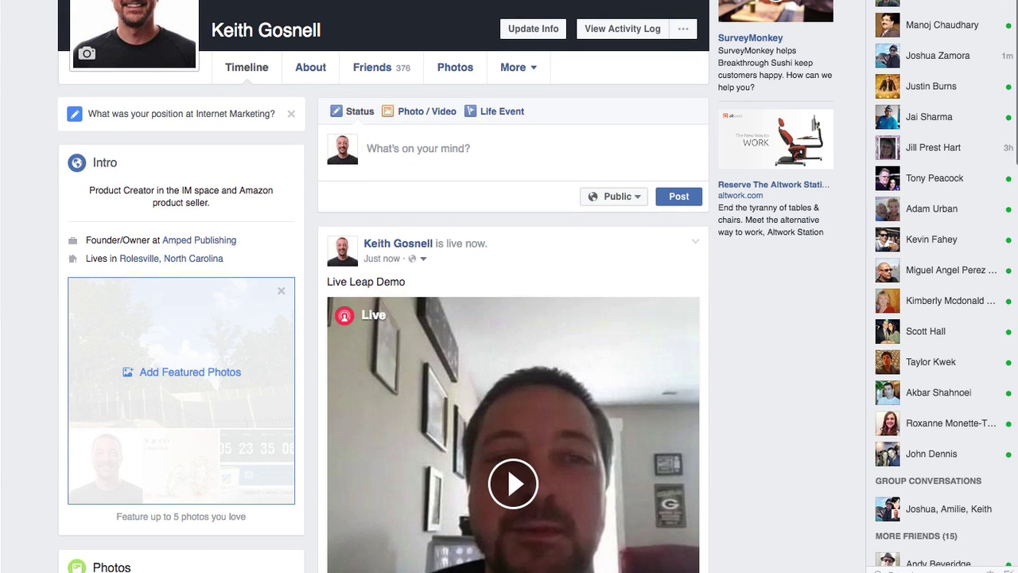
pyautogui.scroll(-10, 58, 244)
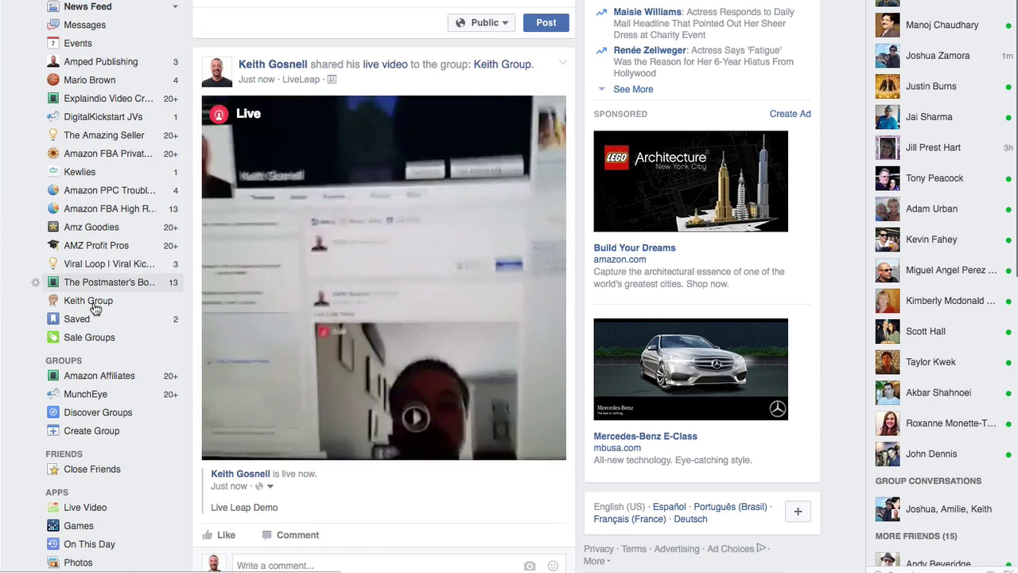
# Step: Open the secret group and scroll through its shared 'Live Leap Demo' video
pyautogui.click(82, 302)
pyautogui.scroll(-4, 263, 280)
pyautogui.scroll(-2, 264, 280)
pyautogui.scroll(2, 263, 280)
pyautogui.scroll(4, 263, 280)
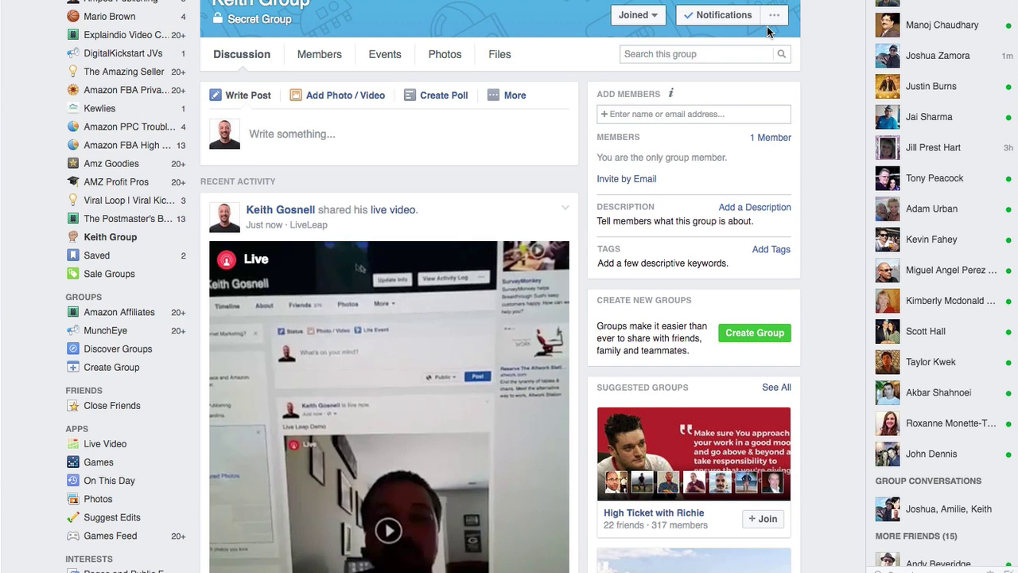
# Step: Go back to the Amped Publishing page and scroll through its shared live video post
pyautogui.hotkey('alt', 'Left')
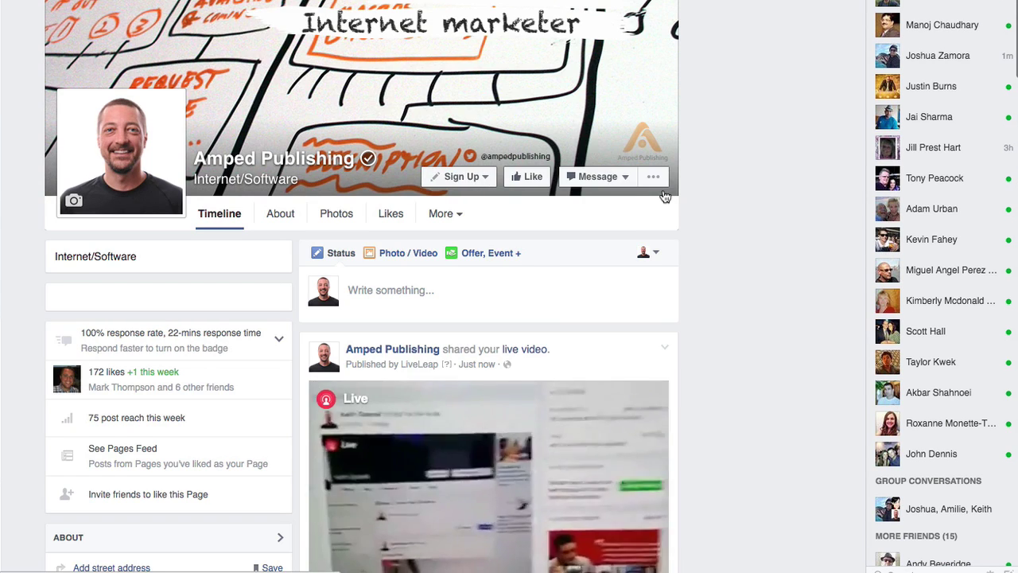
pyautogui.scroll(-2, 717, 182)
pyautogui.scroll(-2, 716, 177)
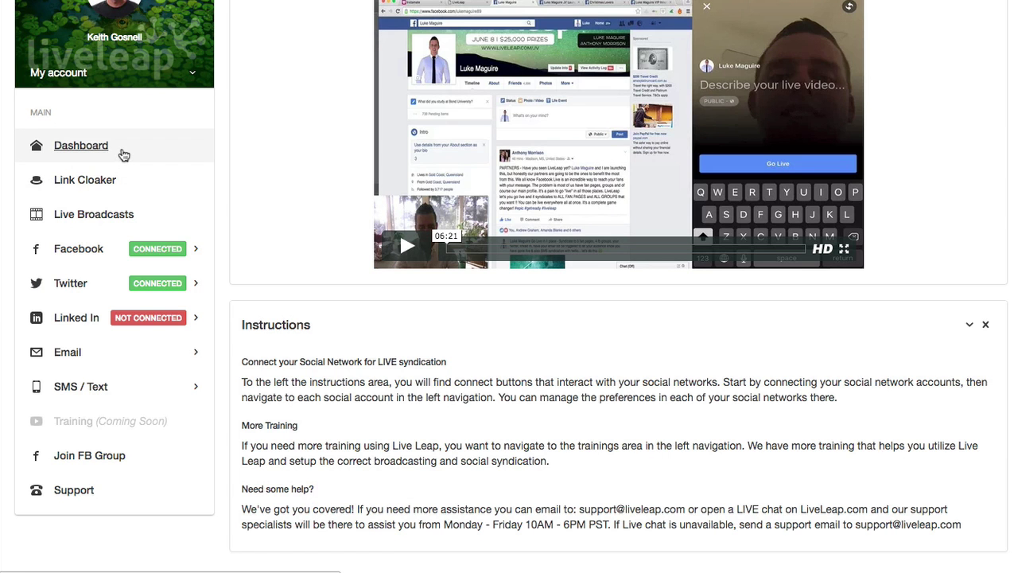
pyautogui.click(90, 217)
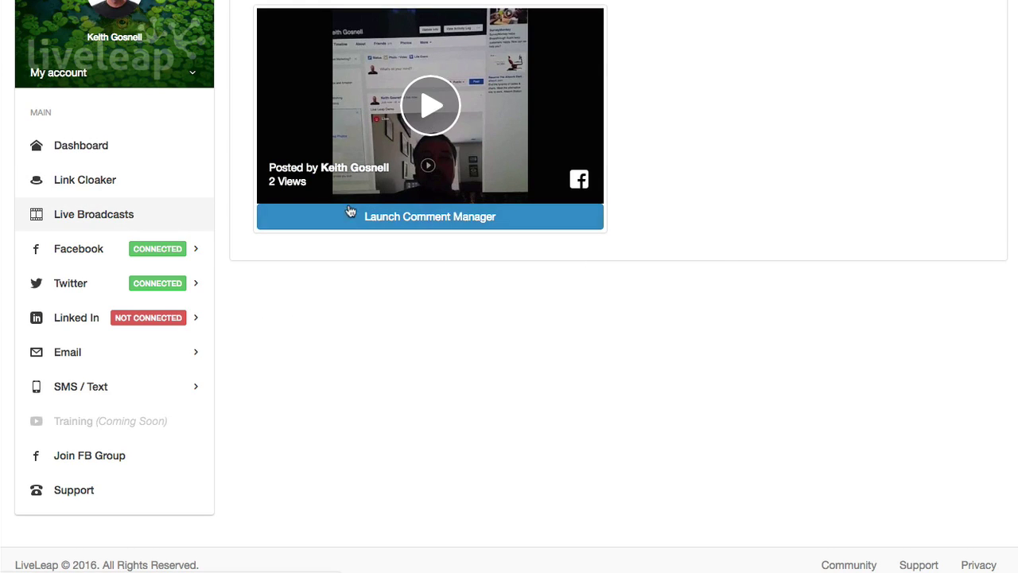
pyautogui.click(408, 218)
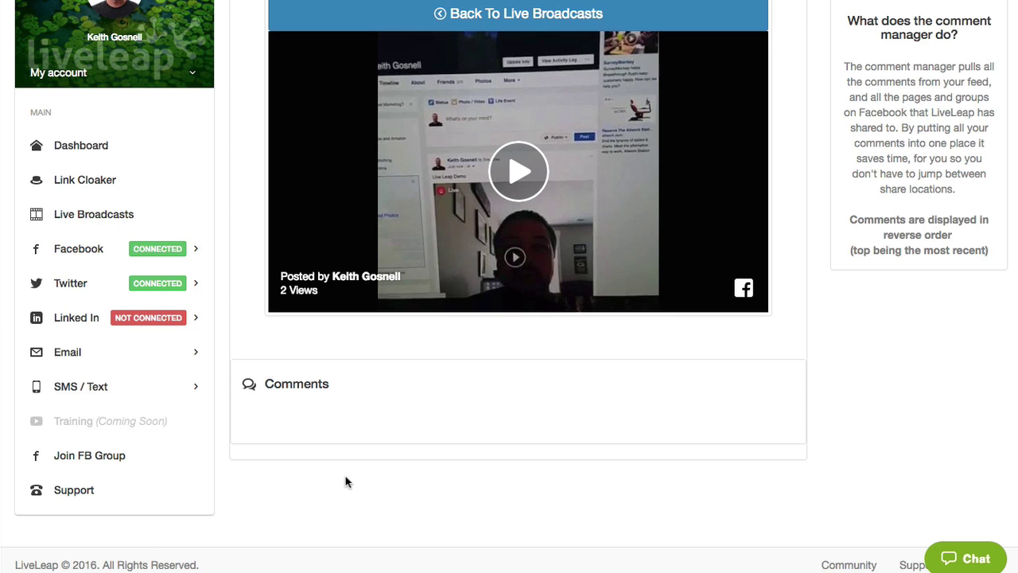
pyautogui.click(90, 147)
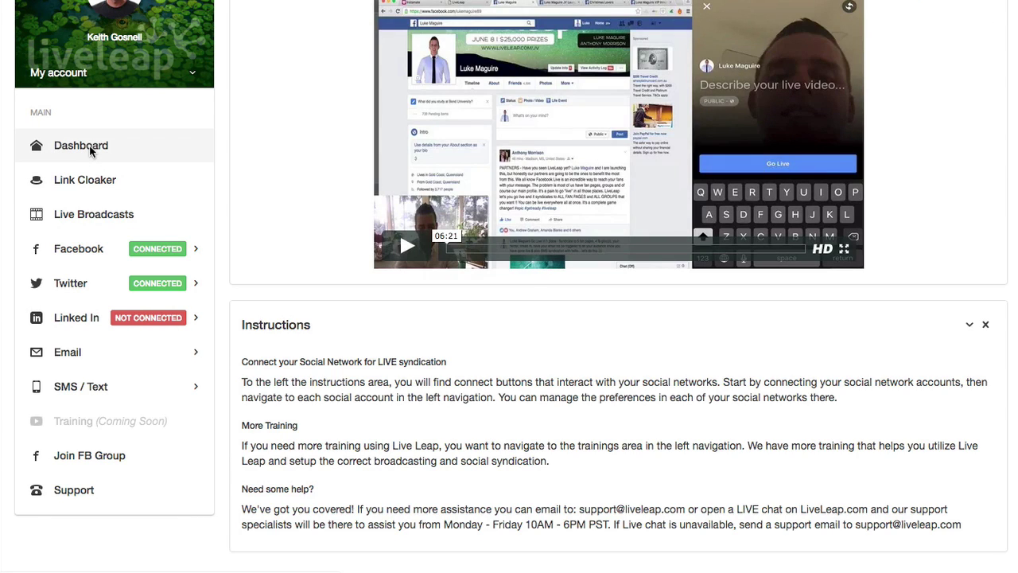